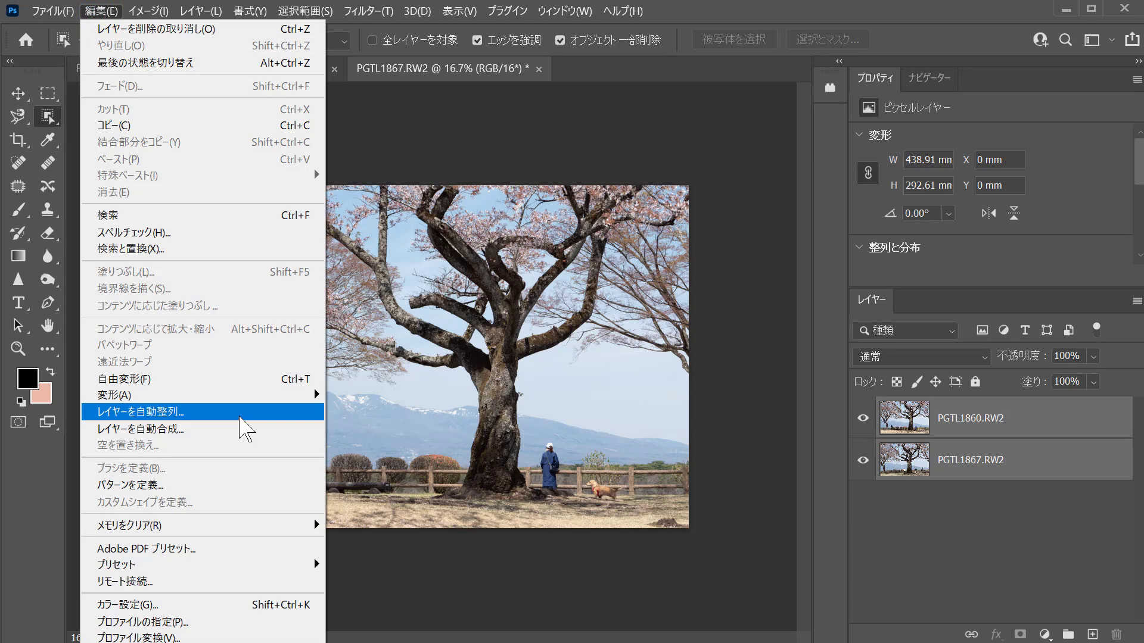
Auto-align the two selected photo layers using the automatic projection and lower the PGTL1860.RW2 layer's opacity to 61%
click(239, 413)
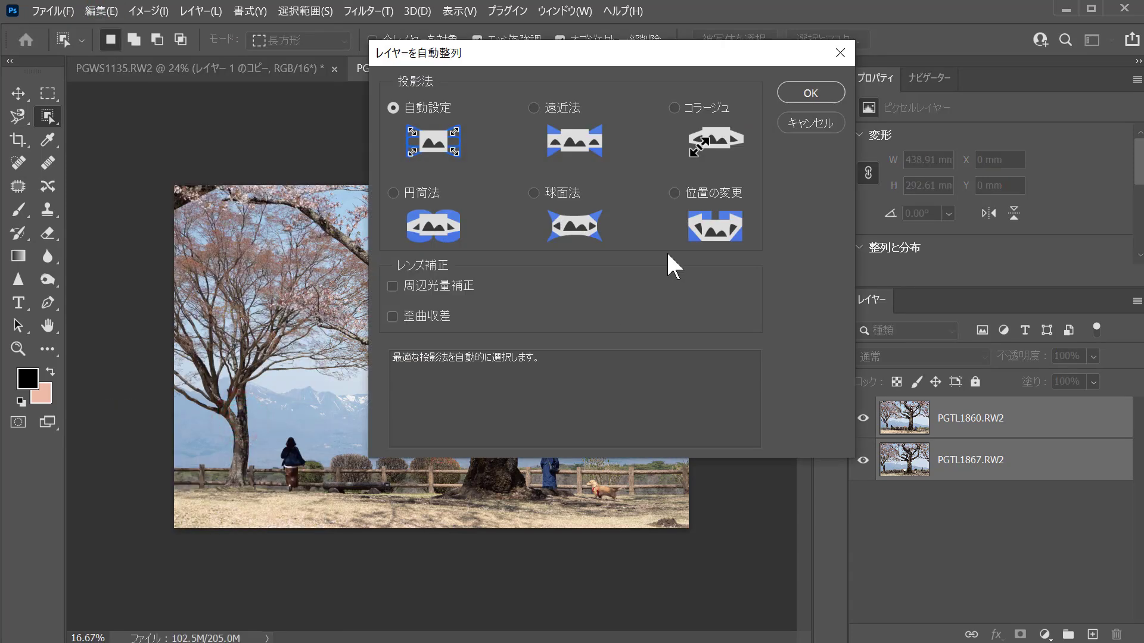
click(782, 92)
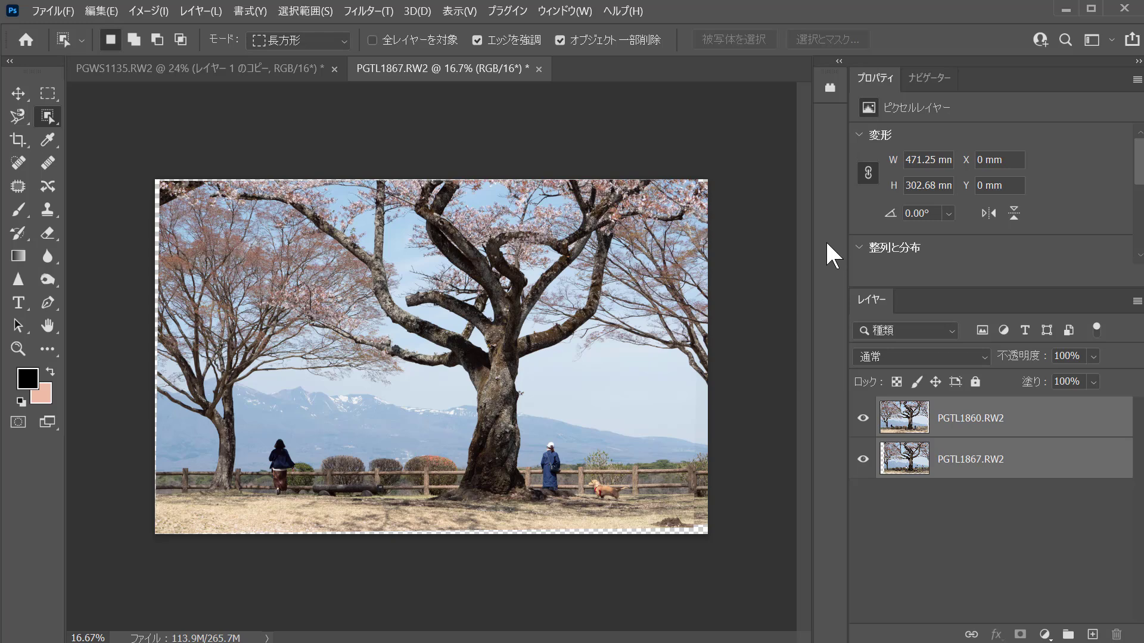
key(b)
click(980, 405)
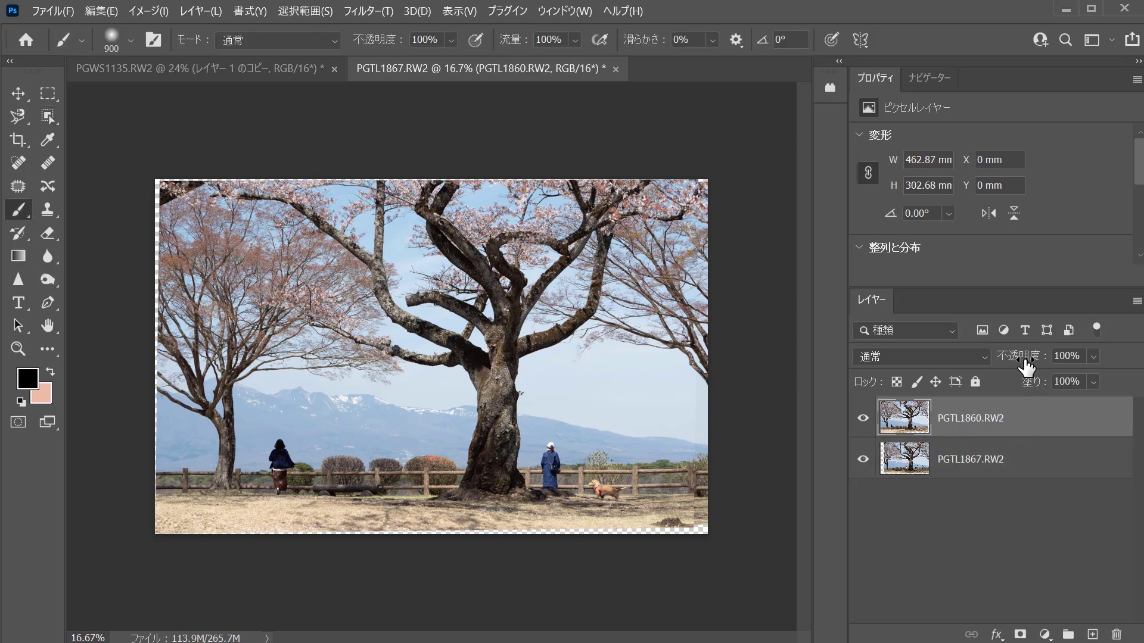
drag(1023, 360, 988, 368)
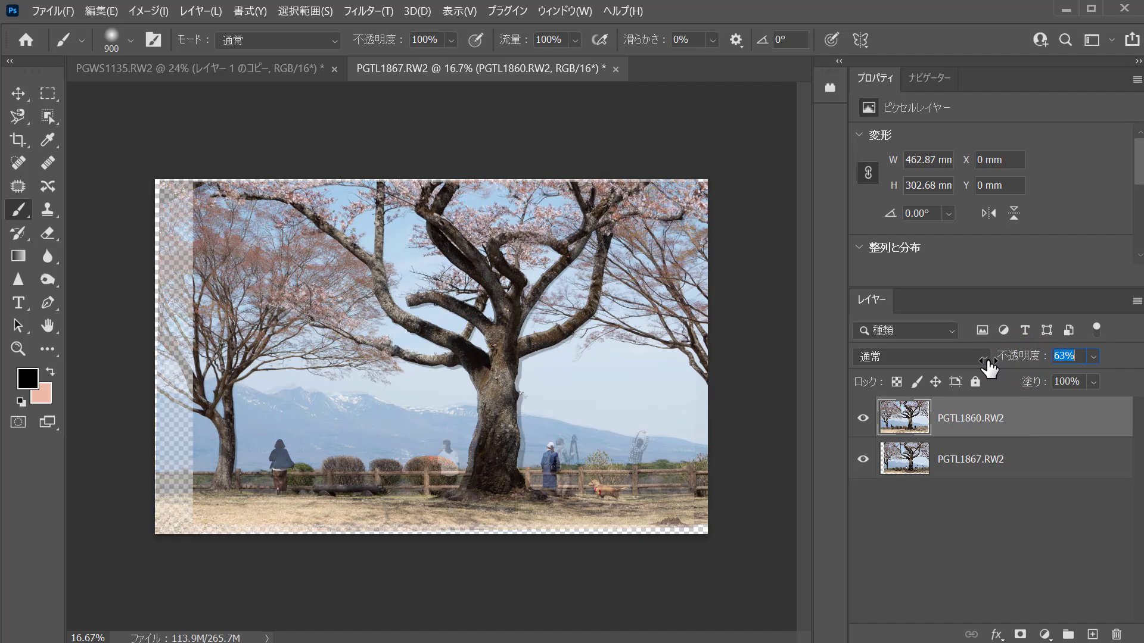
Nudge the PGTL1860.RW2 layer slightly down and to the right so its tree branches match the photo underneath
double_click(18, 348)
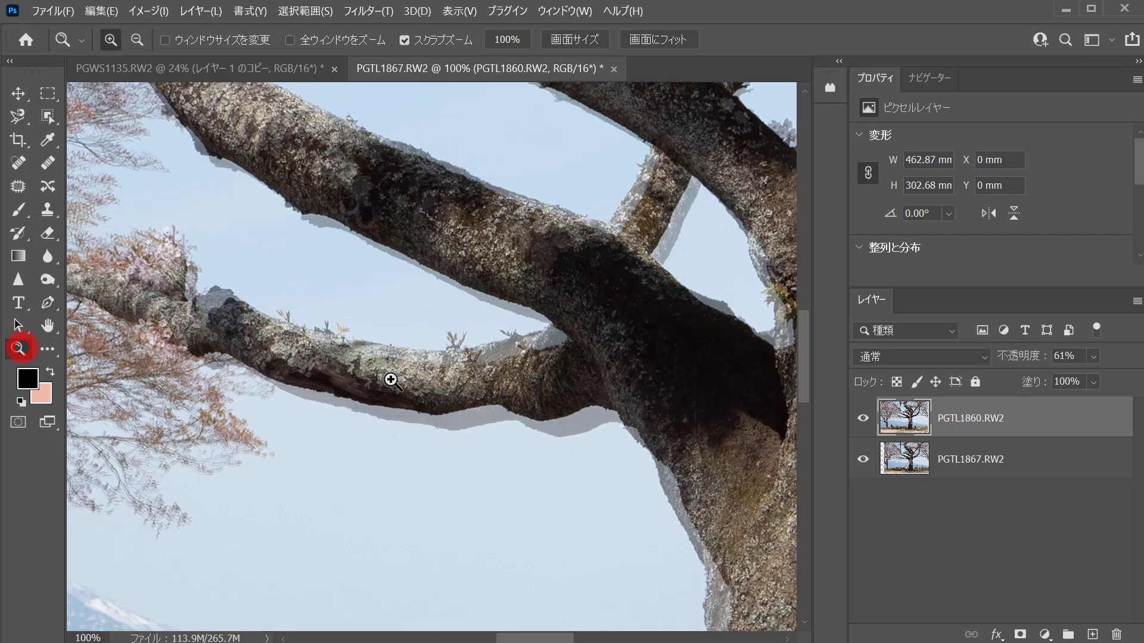
scroll(584, 459, down, 1)
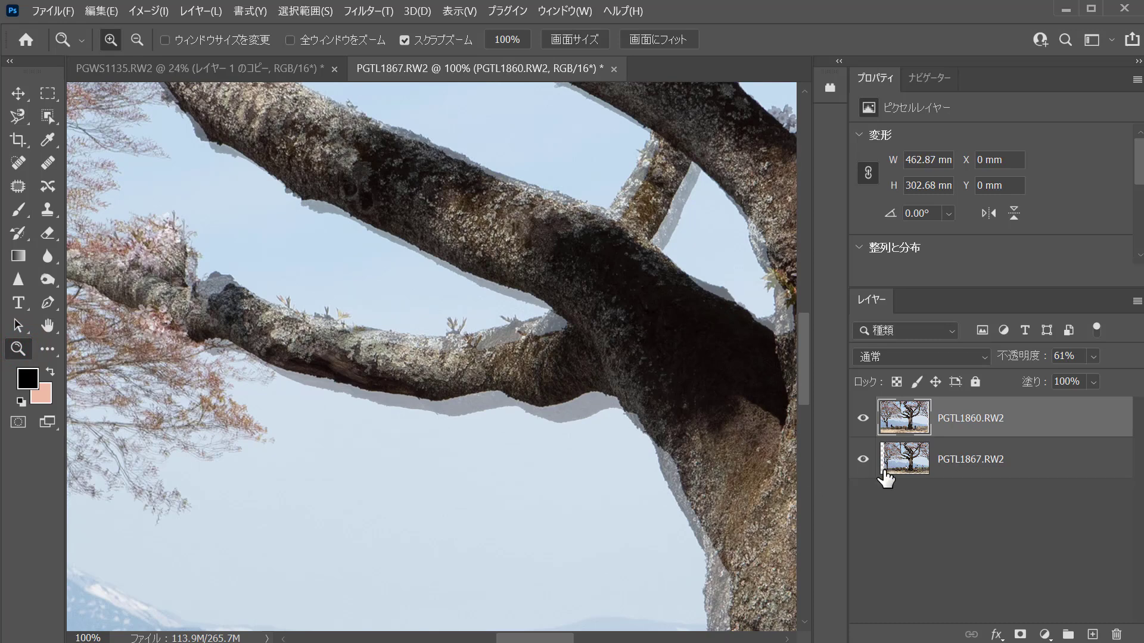
click(17, 93)
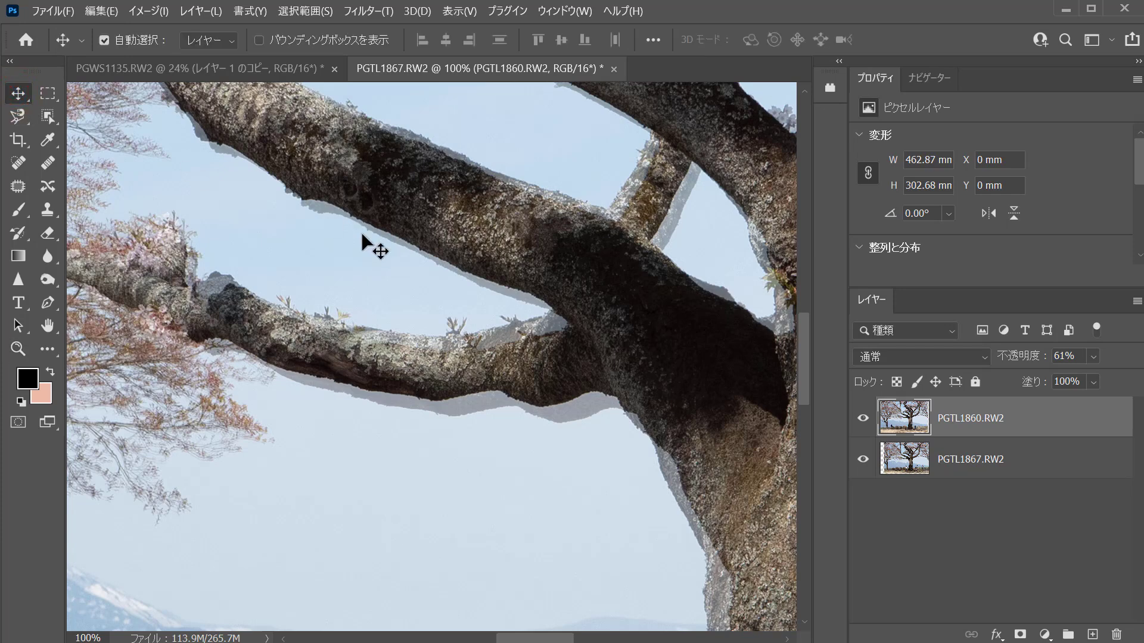
key(Down)
key(Down)
key(Down)
key(Down)
key(Down)
key(Down)
key(Down)
key(Down)
key(Down)
key(Down)
key(Down)
key(Down)
key(Down)
key(Down)
key(Right)
key(Right)
key(Right)
key(Right)
key(Right)
key(Right)
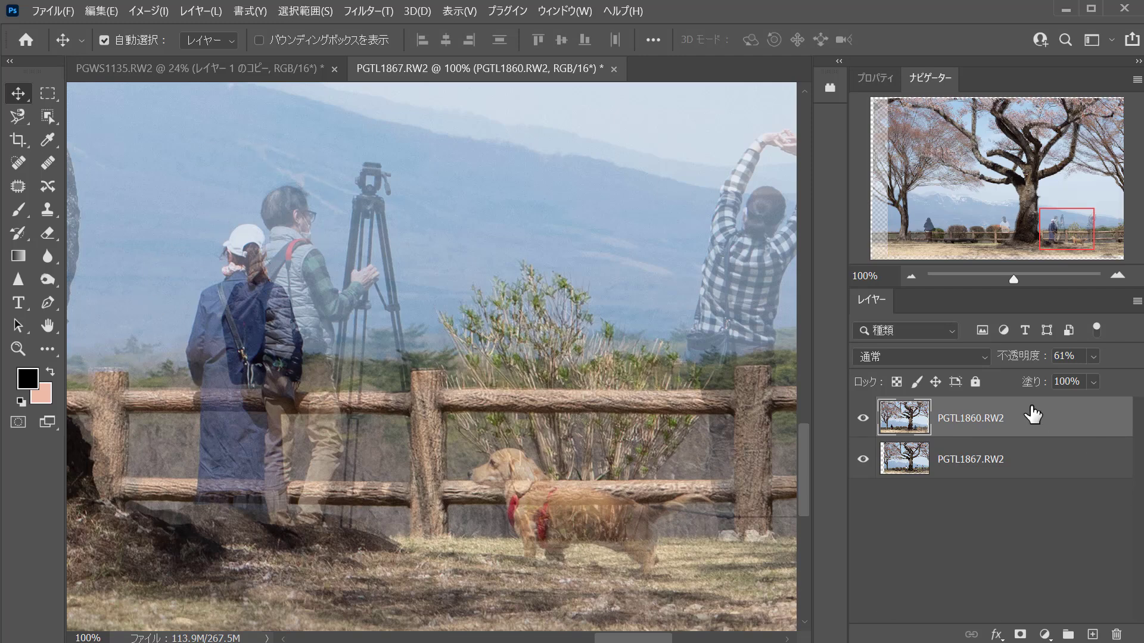
Add a layer mask to PGTL1860.RW2 and paint it black over the woman in the blue coat with the 900 px brush
click(1020, 635)
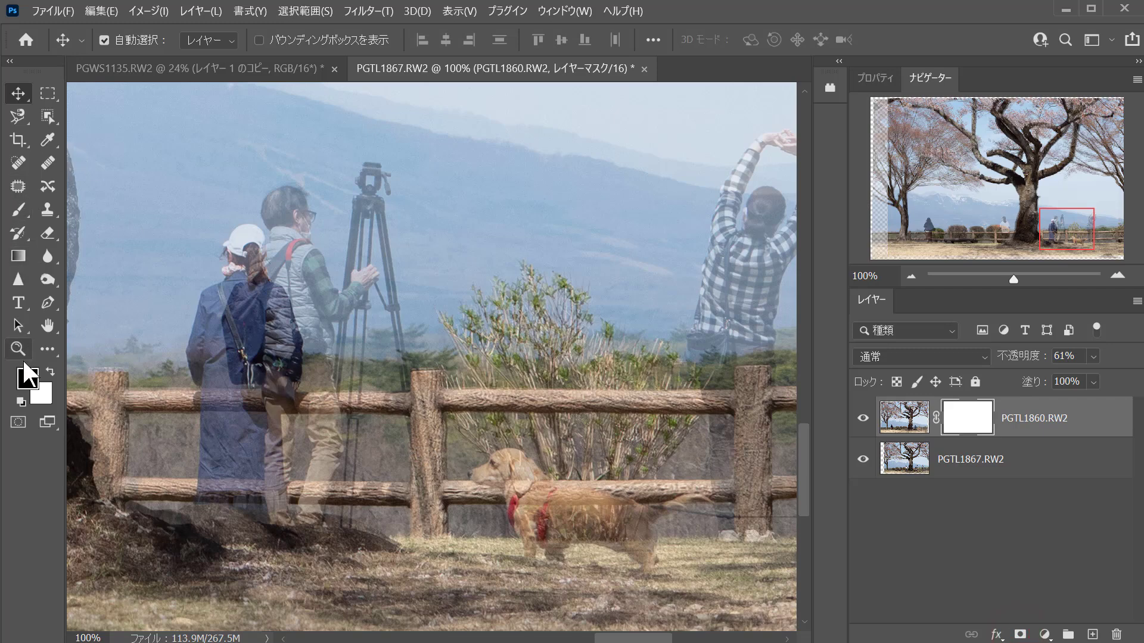
click(18, 210)
drag(238, 310, 186, 322)
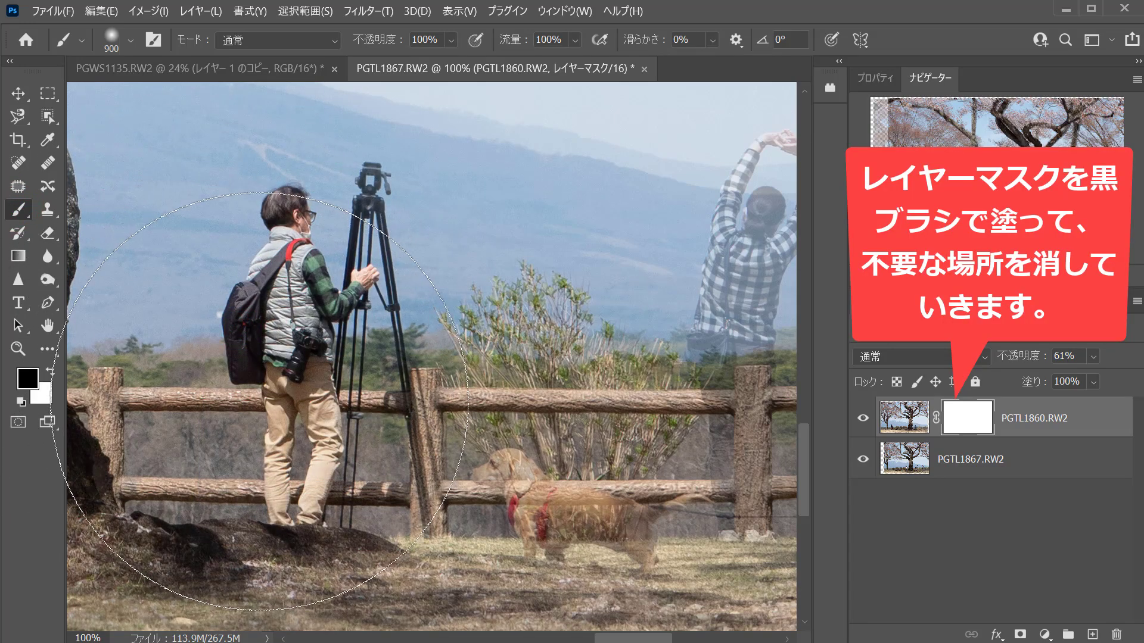
Reduce the brush to 250 px and paint the mask black around the ghosted dog and the stretching person beside the fence
scroll(571, 403, down, 1)
scroll(571, 402, down, 1)
key(bracketleft)
key(bracketleft)
key(bracketleft)
key(bracketleft)
key(bracketleft)
key(bracketleft)
key(bracketleft)
key(d)
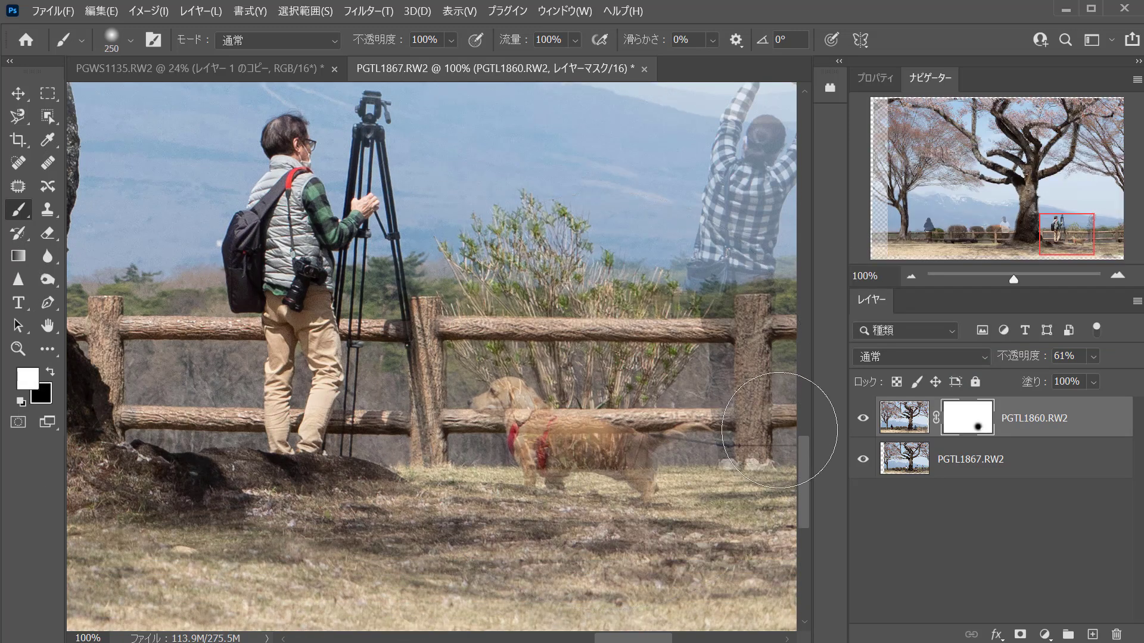
key(x)
mouse_move(775, 442)
mouse_down()
mouse_move(738, 155)
mouse_move(752, 105)
mouse_move(747, 232)
mouse_move(755, 170)
mouse_move(693, 258)
mouse_move(542, 262)
mouse_move(659, 276)
mouse_move(457, 282)
mouse_move(458, 268)
mouse_move(536, 225)
mouse_move(414, 237)
mouse_up()
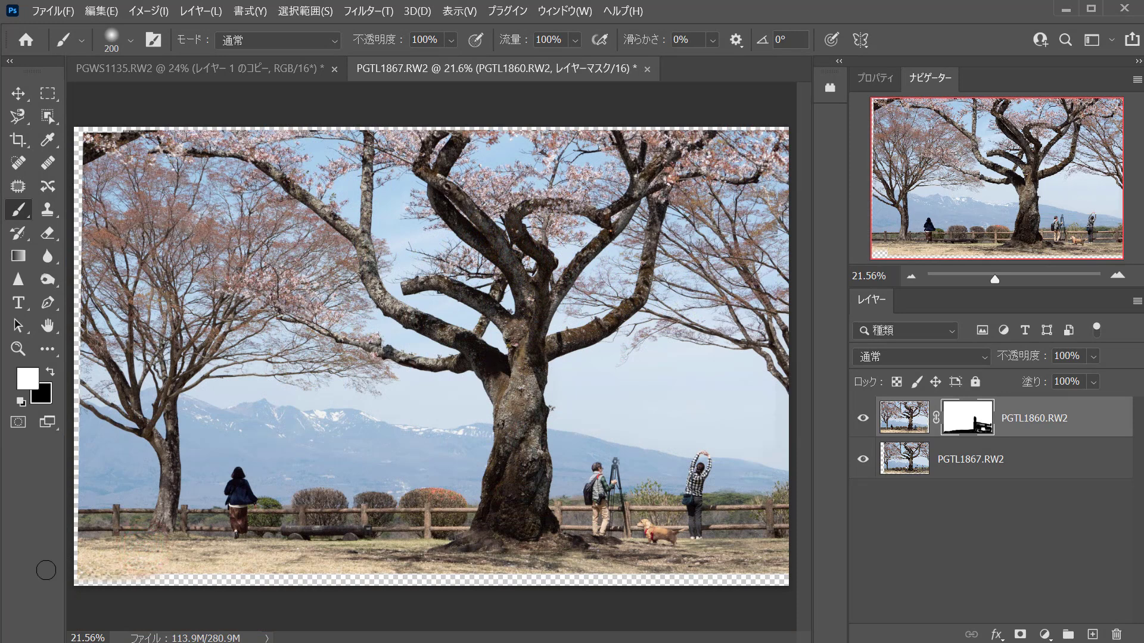
Paint the layer mask white along the lower-left edge of the photo to bring back the top layer there
drag(86, 571, 167, 573)
key(x)
key(h)
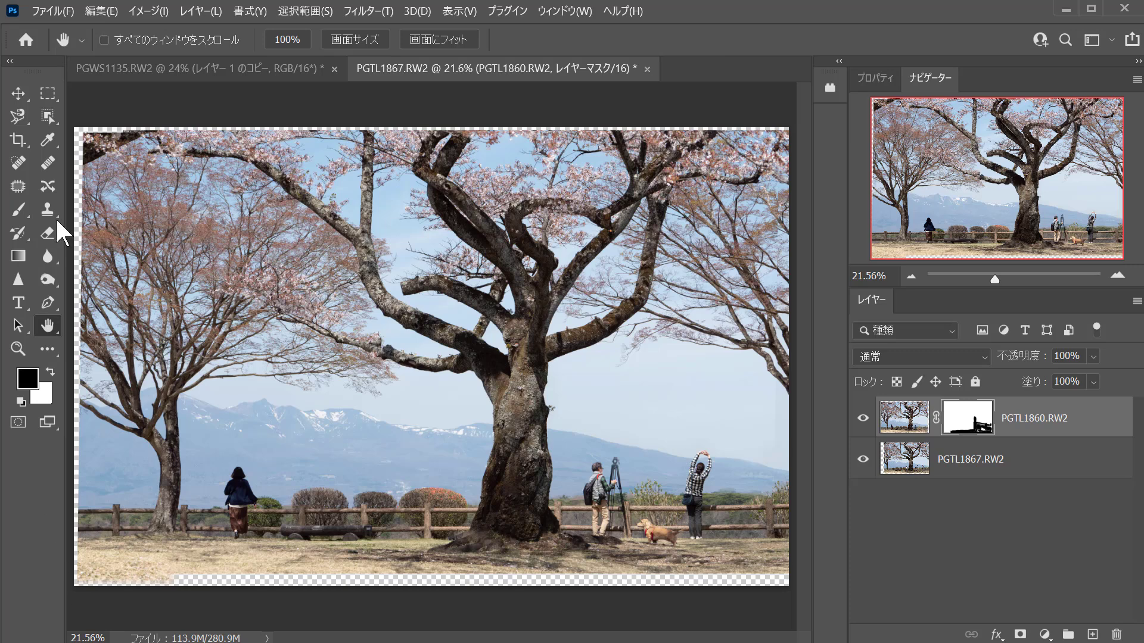
Crop the composite at a 2:3 ratio, trimming its transparent edges
click(18, 139)
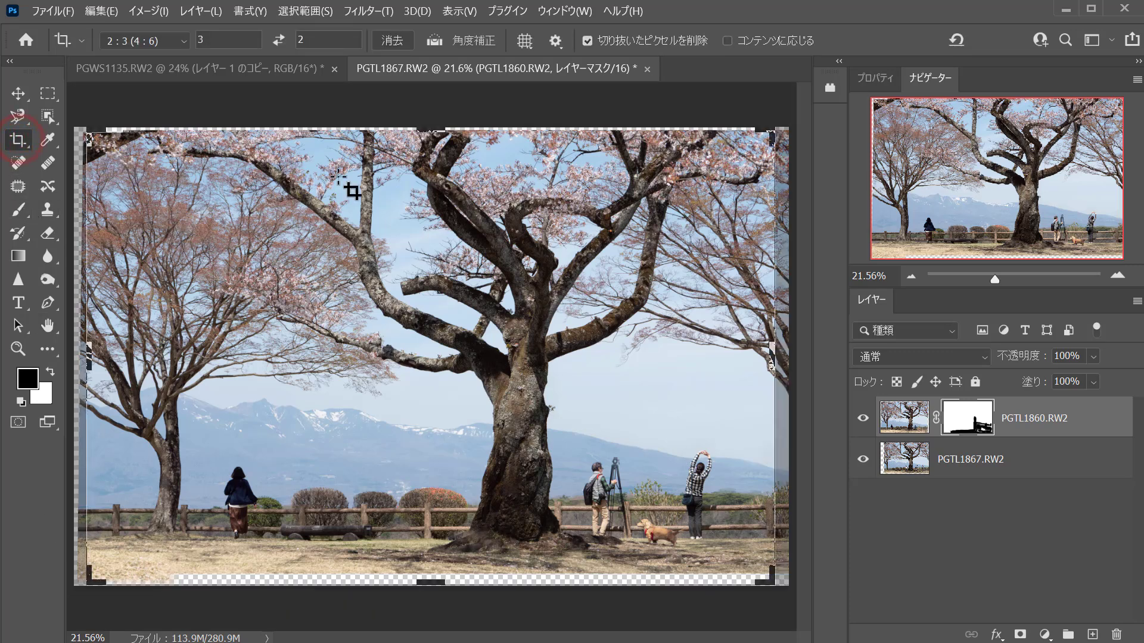
drag(431, 127, 431, 133)
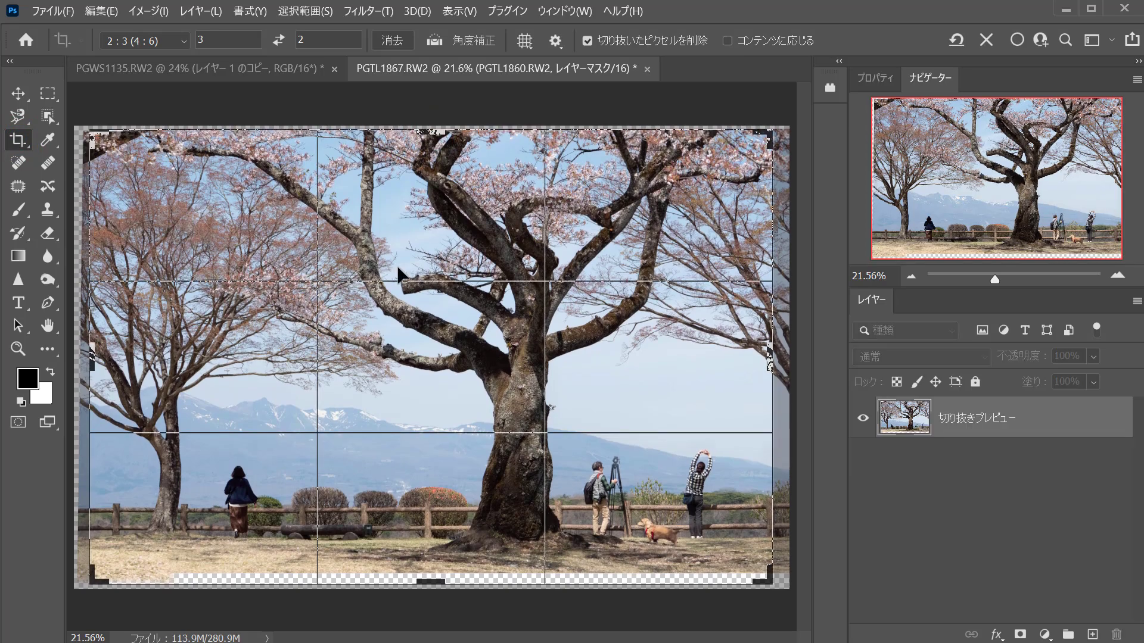
click(1017, 40)
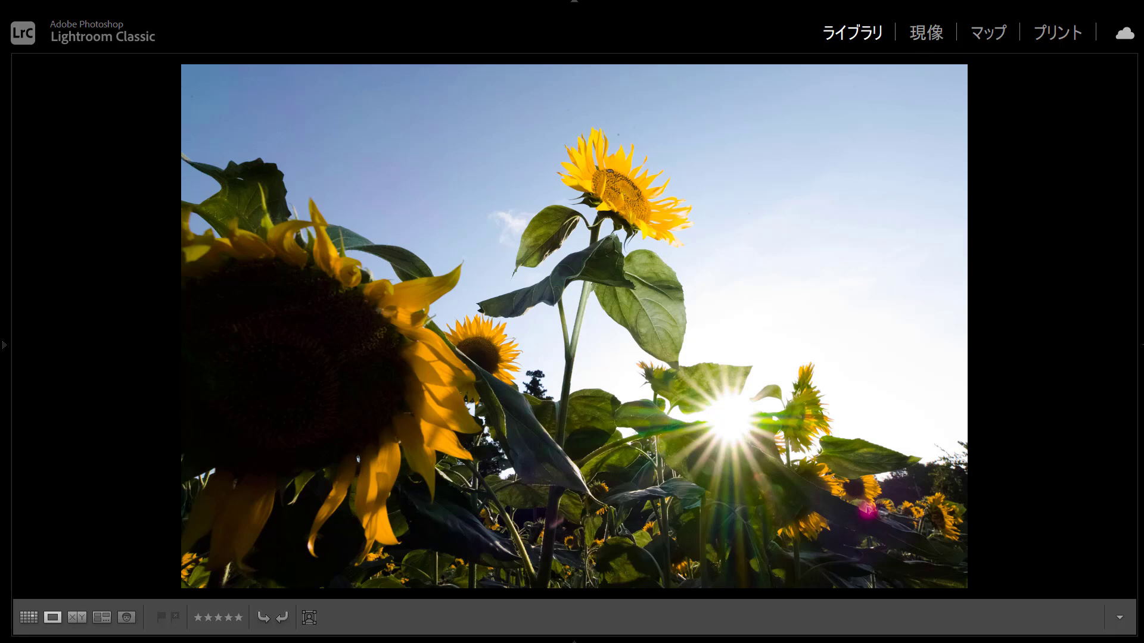
Switch to Lightroom Classic and show the sunflower photo in the Develop module with the presets hidden and the adjustment controls shown
click(938, 41)
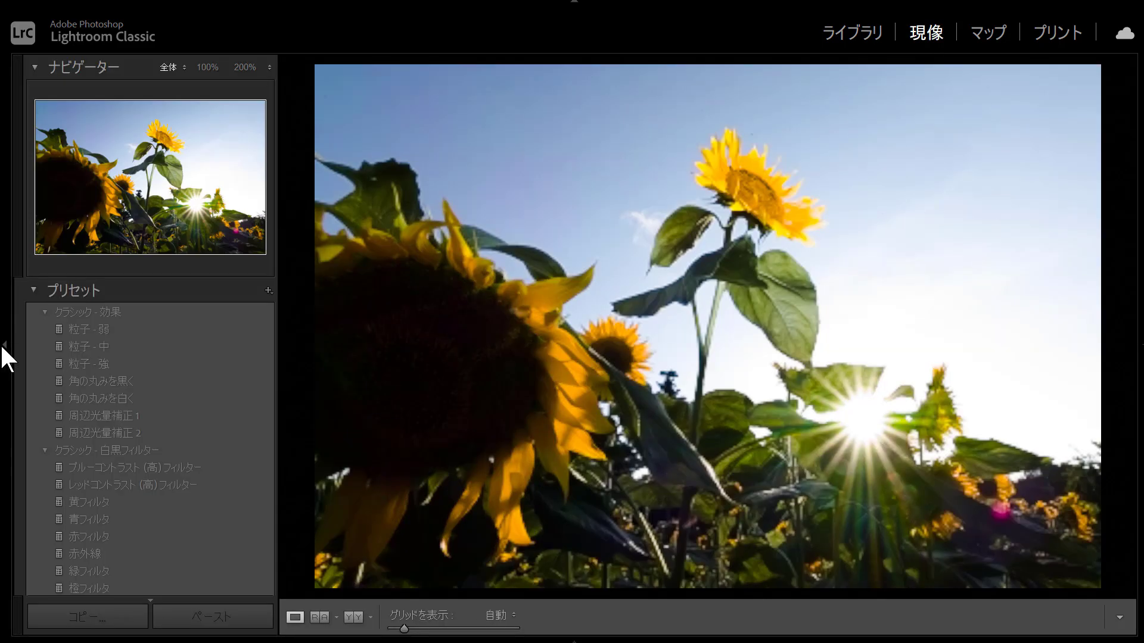
click(3, 355)
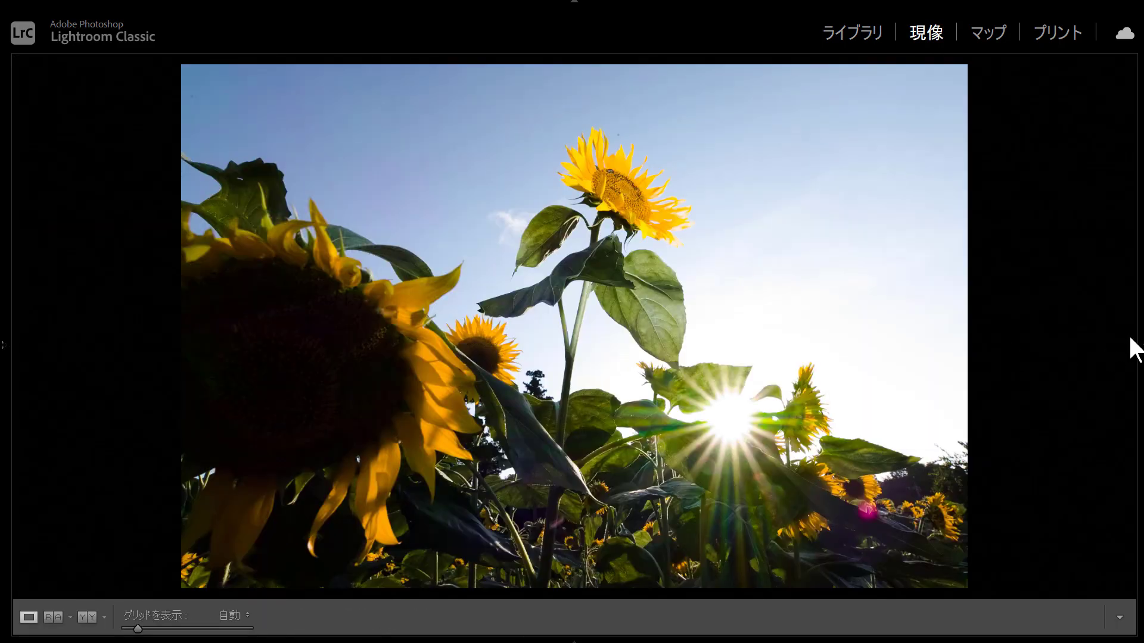
mouse_move(1136, 348)
Set the sunflower photo's exposure to -0.64 and darken its sky with a graduated filter at -0.82 exposure and raised contrast
drag(1017, 438, 1010, 440)
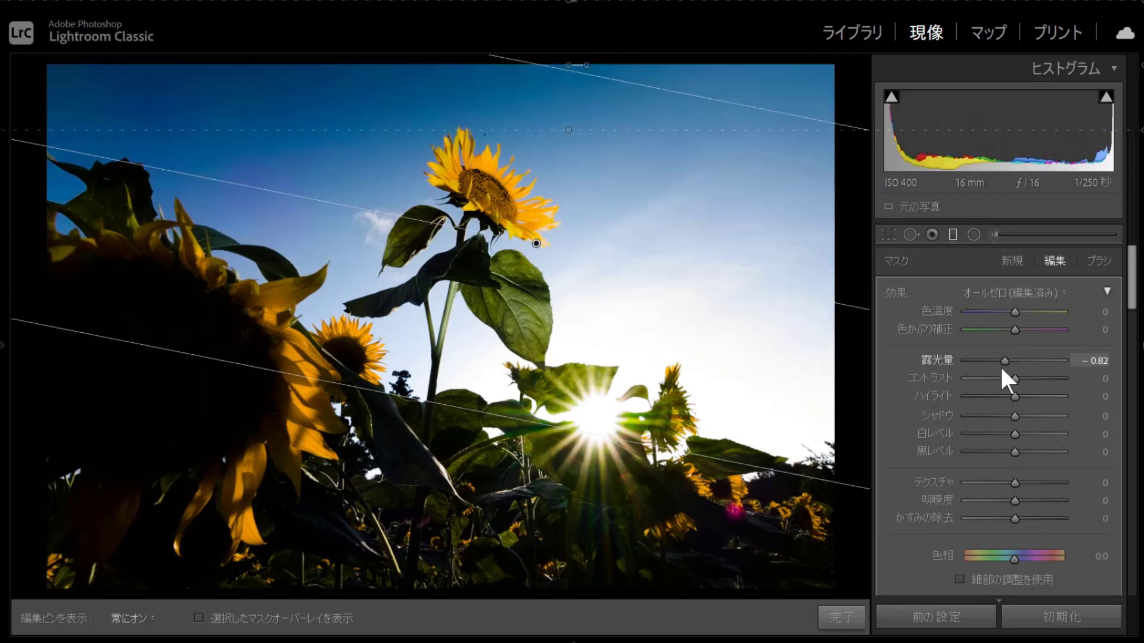
drag(1014, 379, 1023, 379)
drag(466, 411, 519, 317)
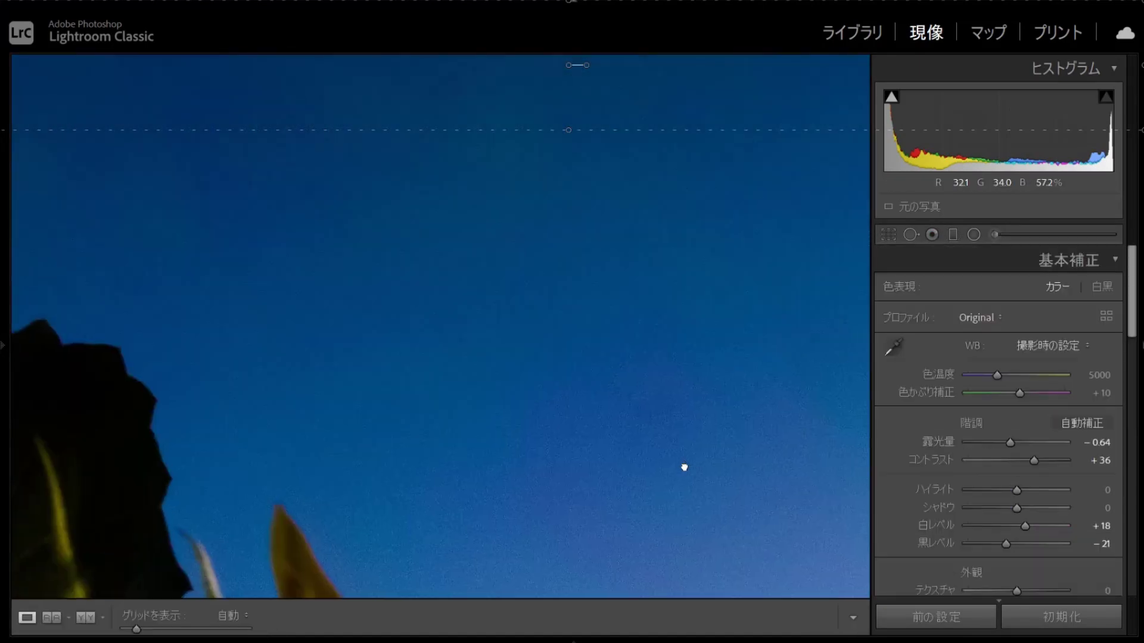
Send the developed sunflower photo to Adobe Photoshop 2021 for editing
click(684, 468)
right_click(280, 372)
mouse_move(455, 508)
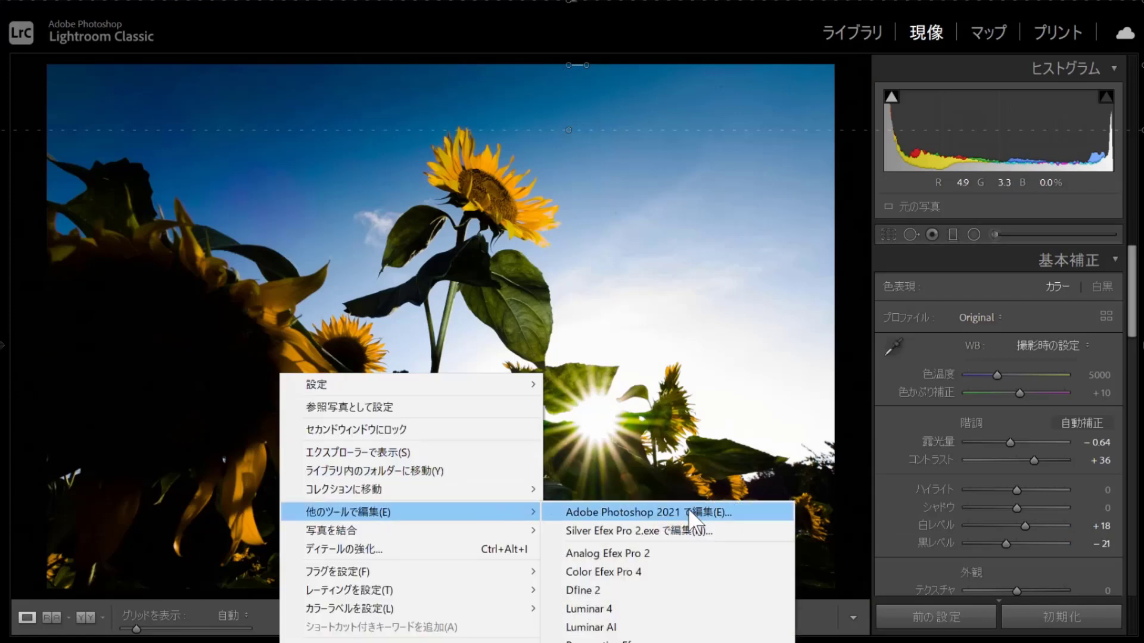
click(702, 511)
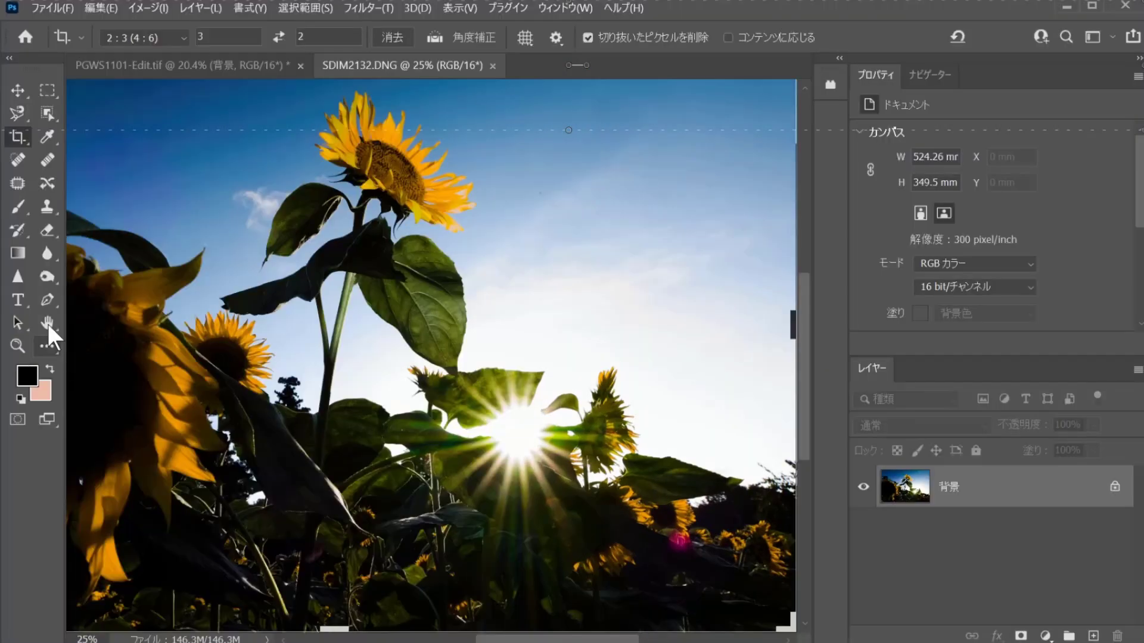
Crop the photo to 16:9 at about 678 × 381 mm, extending it beyond its upper and side edges with content-aware fill
click(48, 323)
click(18, 346)
drag(250, 475, 153, 475)
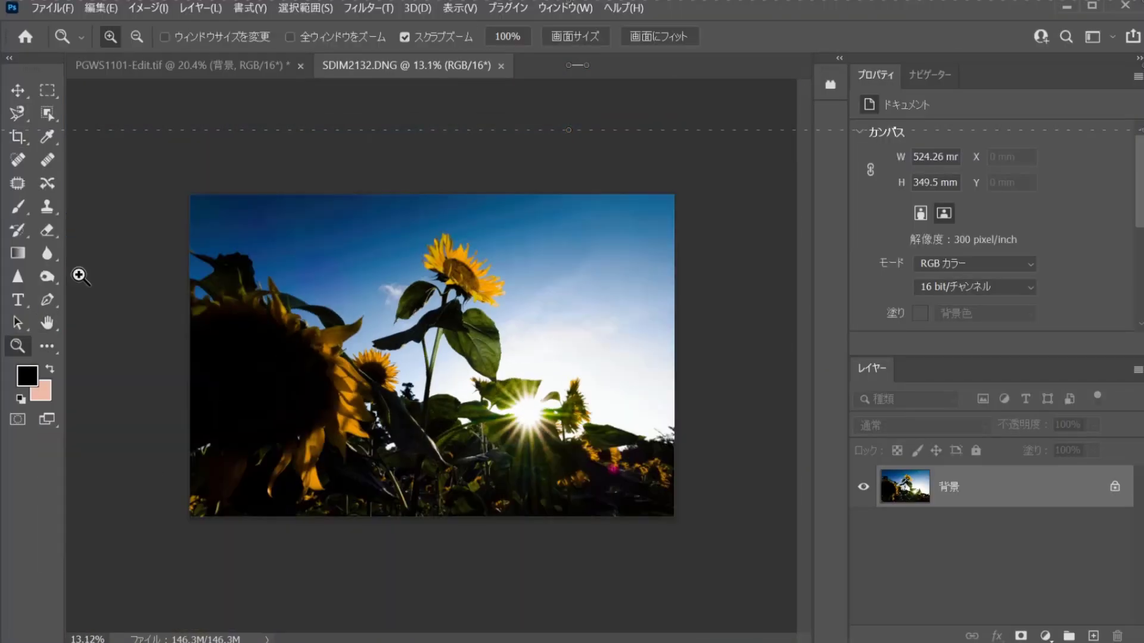
click(17, 137)
click(143, 37)
click(173, 178)
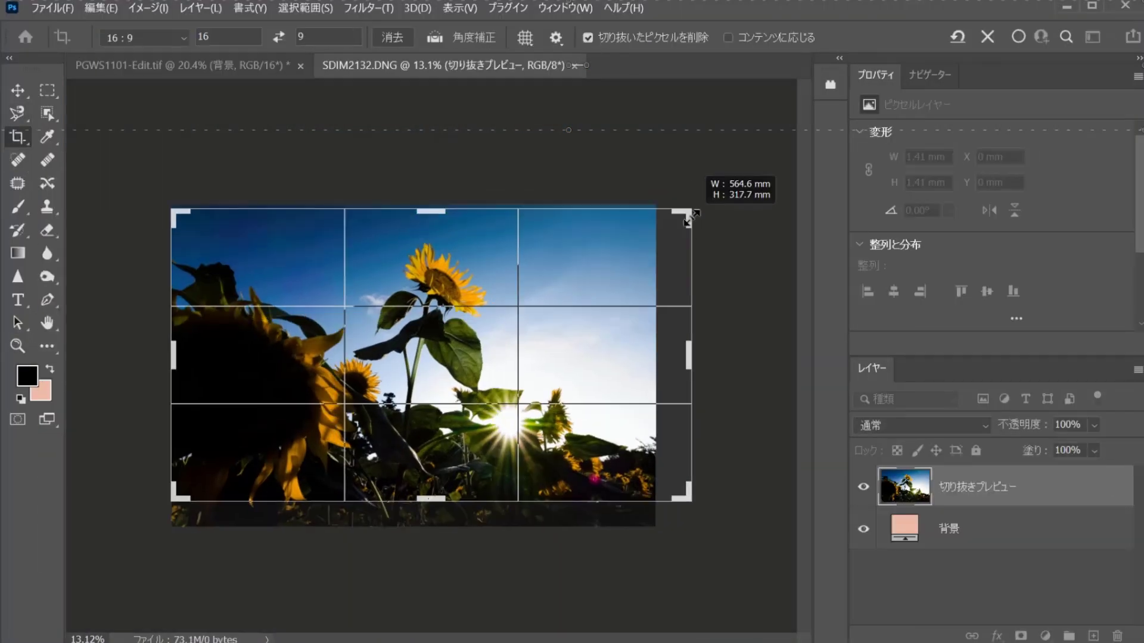
drag(689, 205, 713, 198)
mouse_move(455, 200)
mouse_down()
mouse_move(456, 175)
mouse_move(456, 201)
mouse_up()
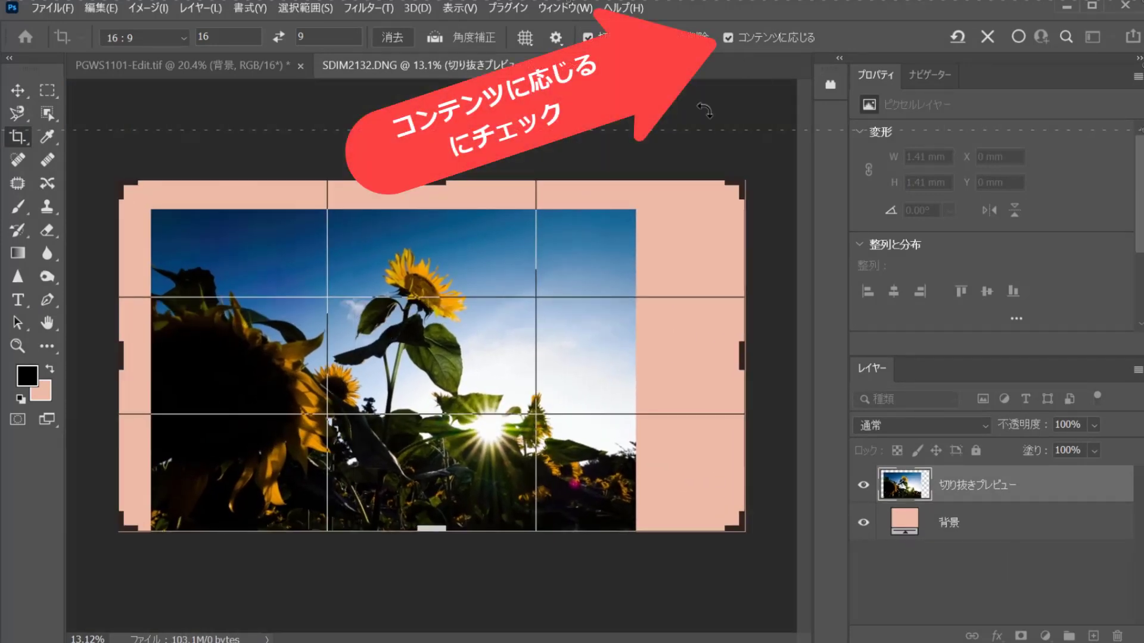
click(728, 38)
key(Return)
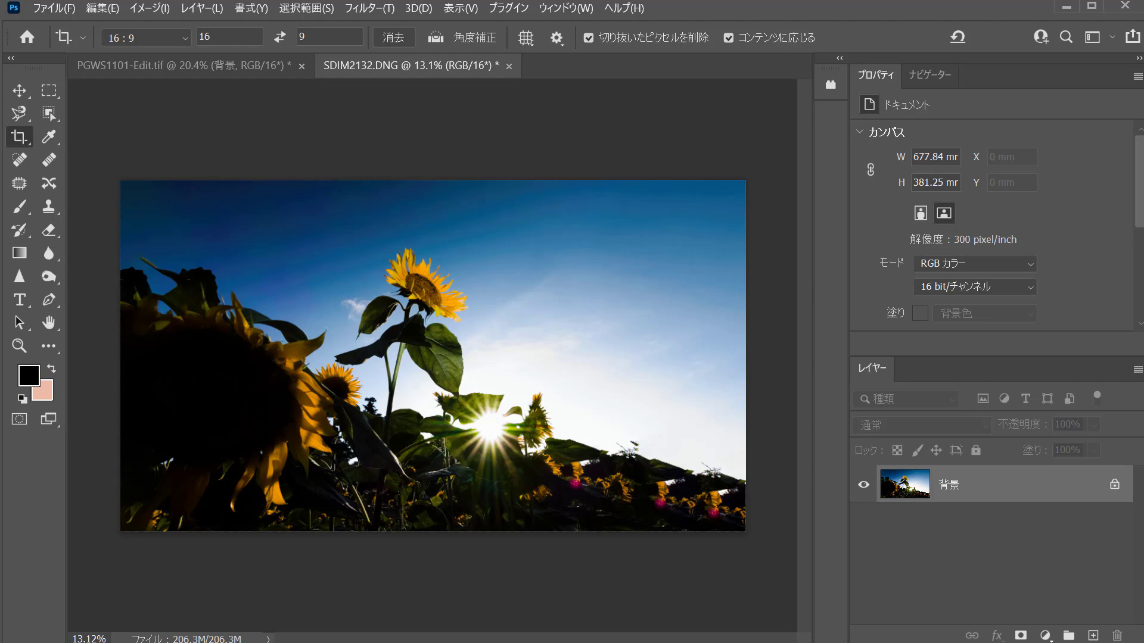
Duplicate the background layer and choose the Clone Stamp tool to retouch the repeated flowers in the photo's lower-right area
key(ctrl+j)
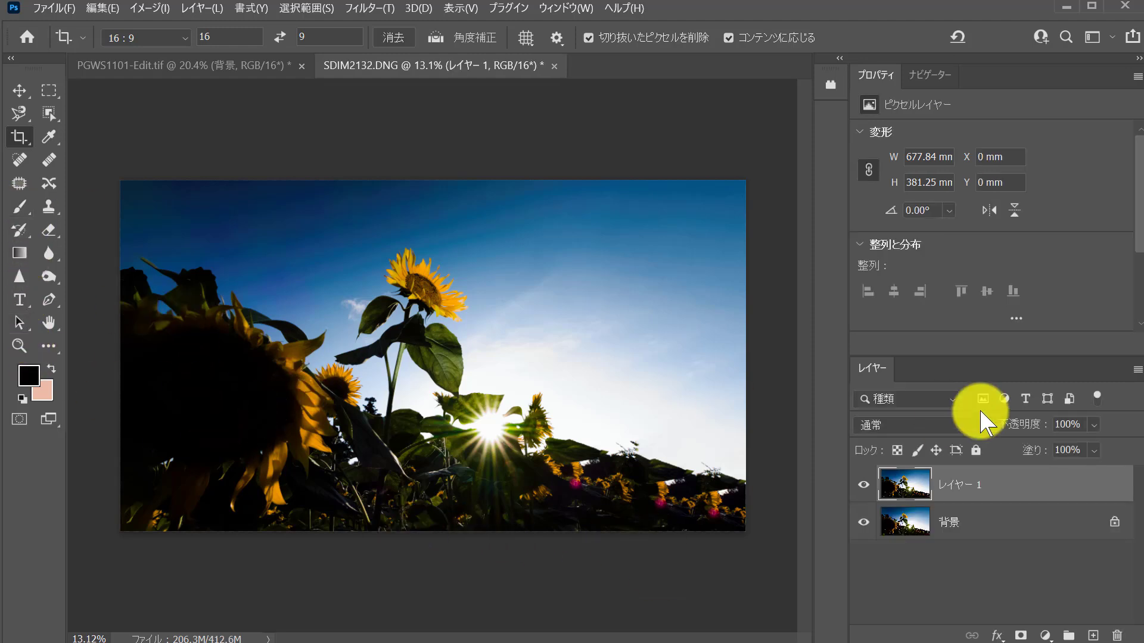
click(930, 74)
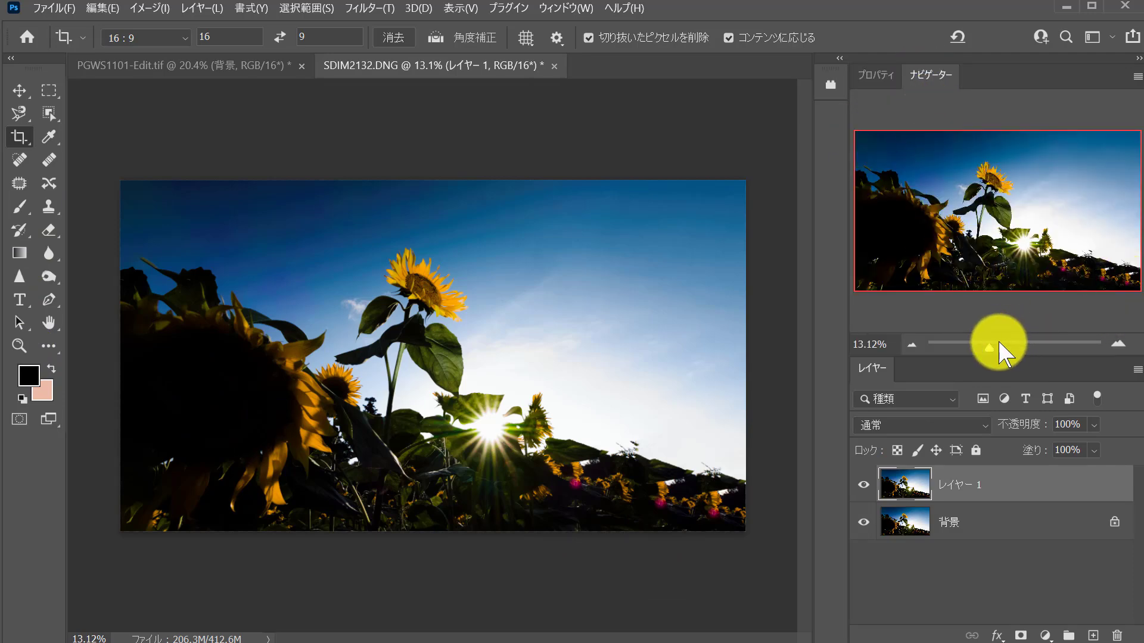
drag(991, 346, 1009, 350)
drag(1013, 184, 1093, 268)
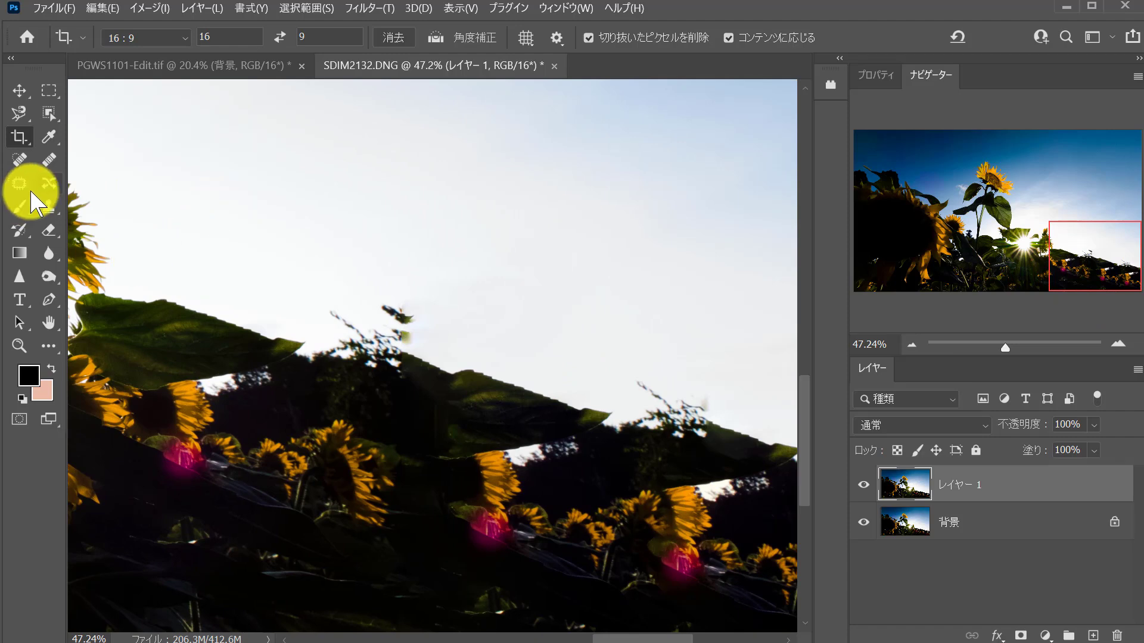
click(49, 208)
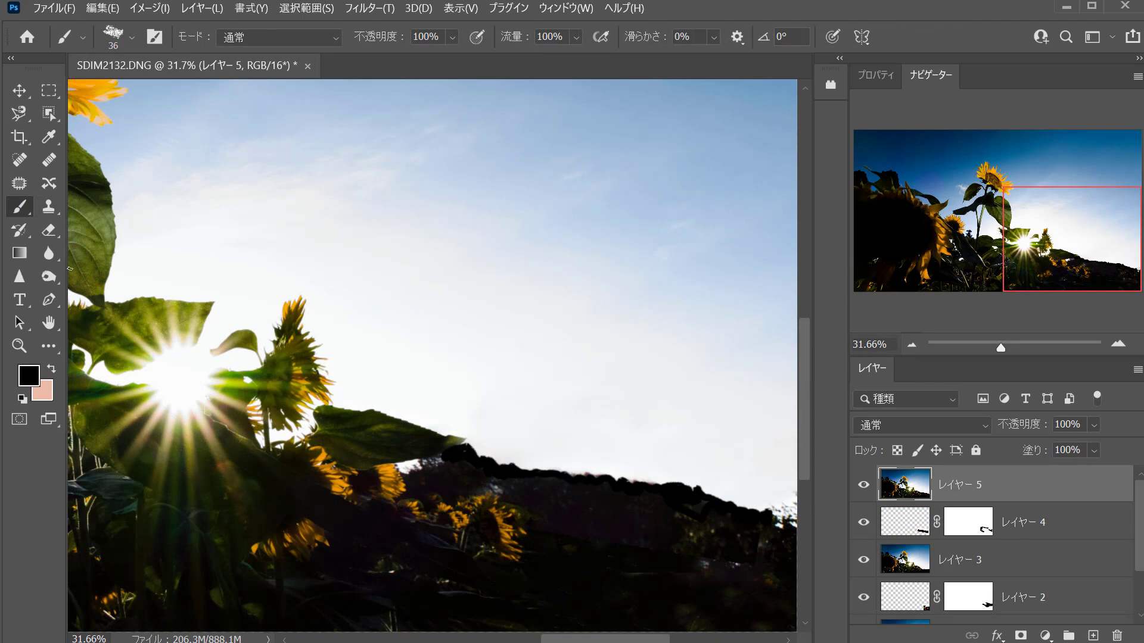
Stamp all visible layers into a new top layer in Soft Light mode and add a layer mask to it
double_click(49, 322)
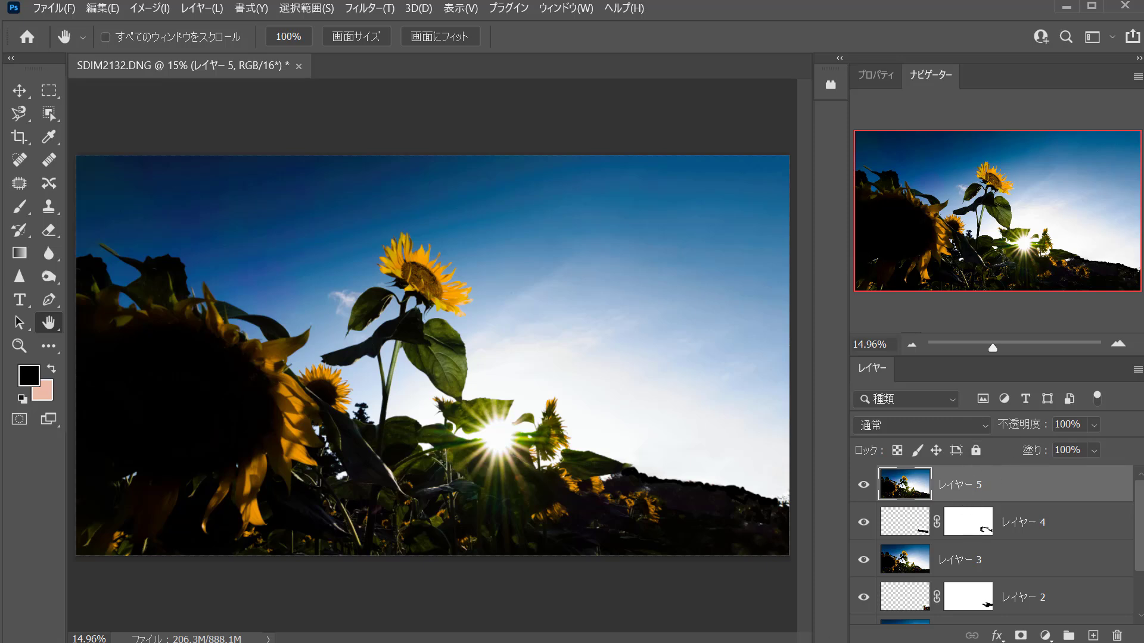
key(ctrl+alt+shift+e)
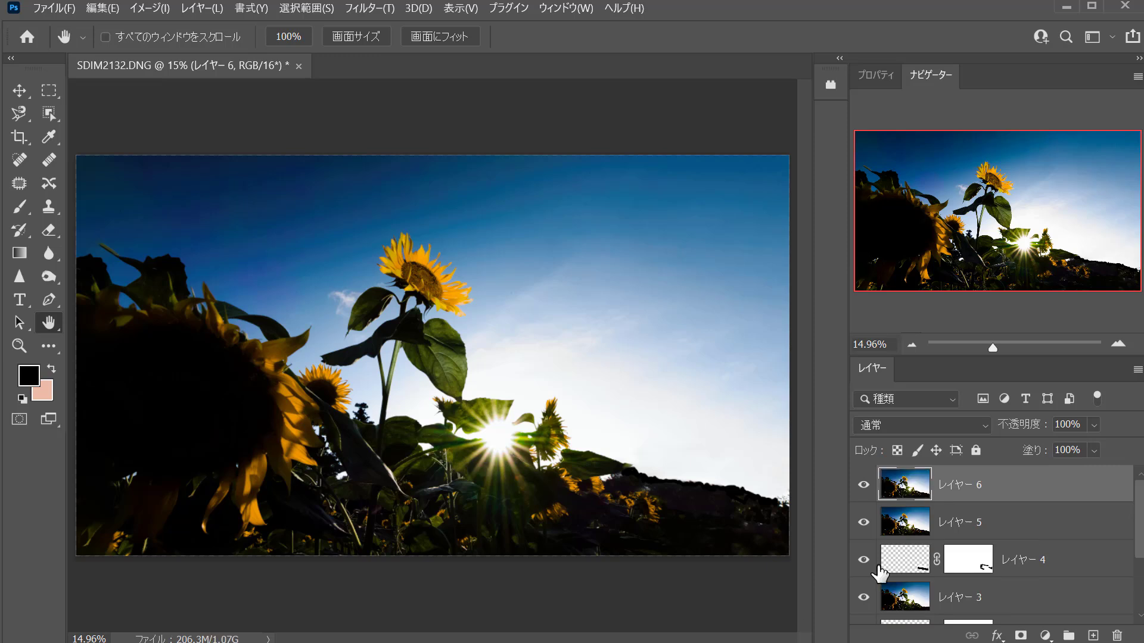
click(949, 423)
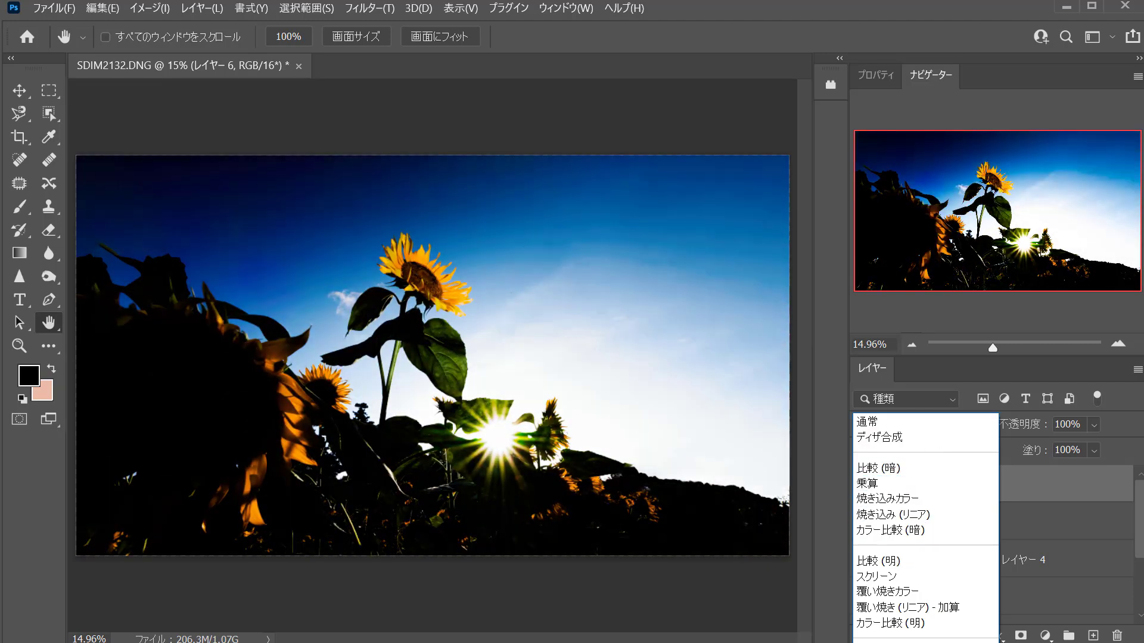
key(Return)
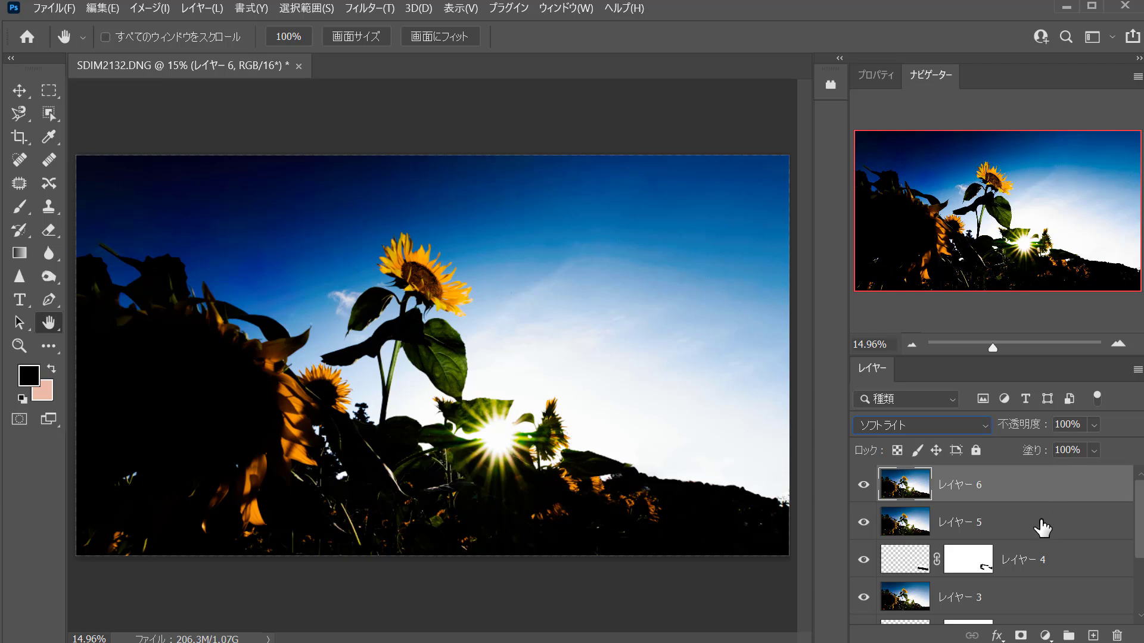
click(1021, 636)
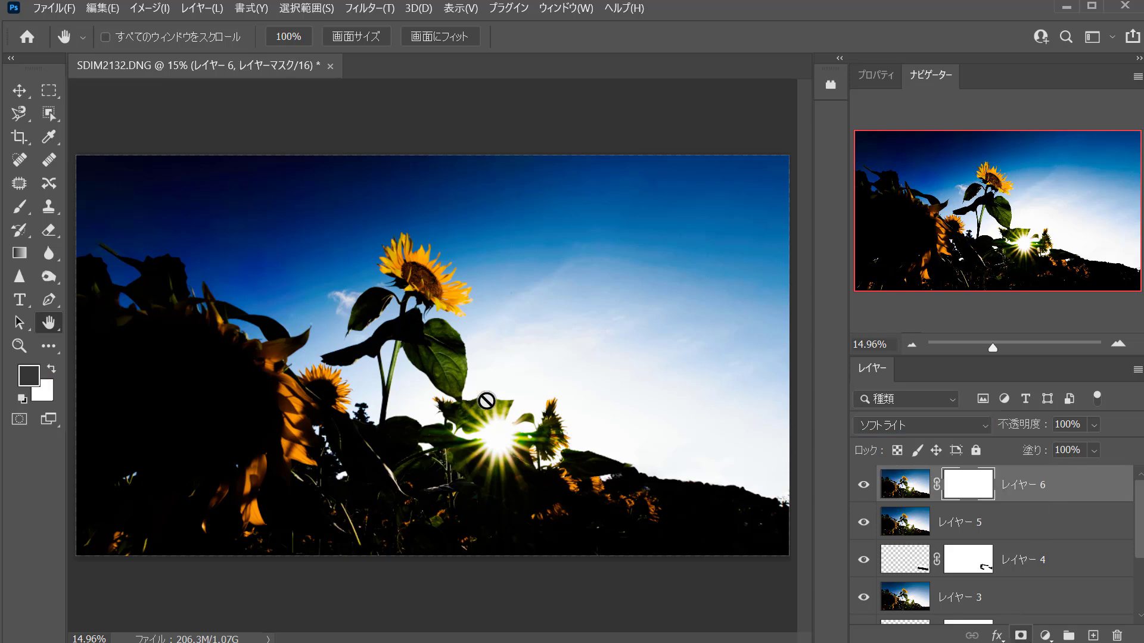
Fade the Soft Light effect out of the sky with three downward linear foreground-to-transparent gradients on the top layer's mask at 90% opacity
click(23, 248)
drag(560, 168, 409, 522)
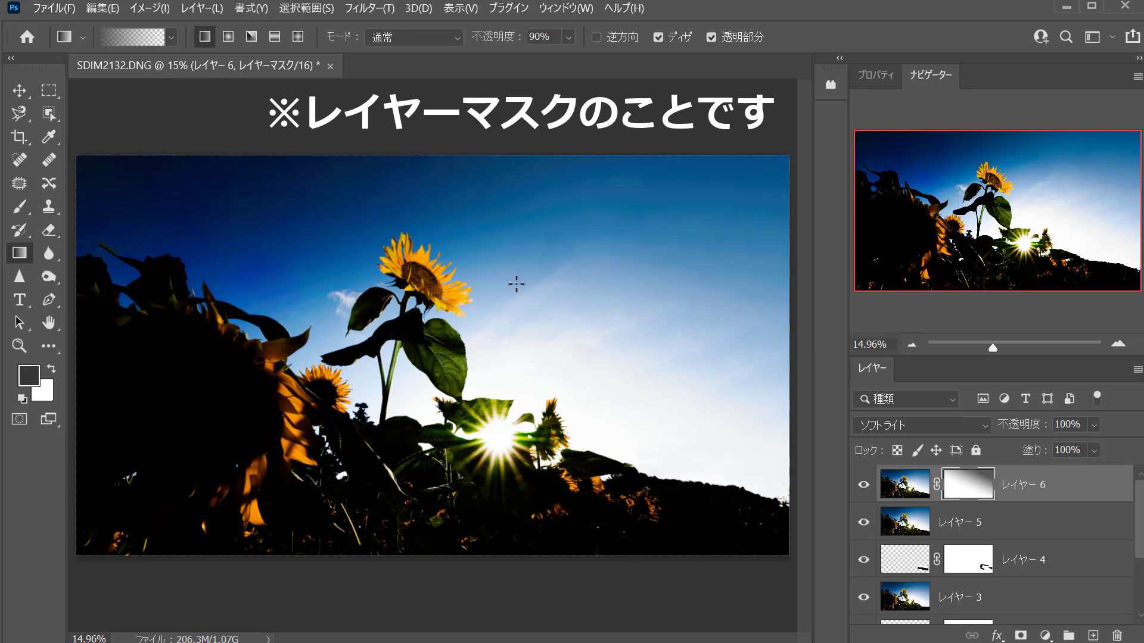
drag(468, 387, 424, 481)
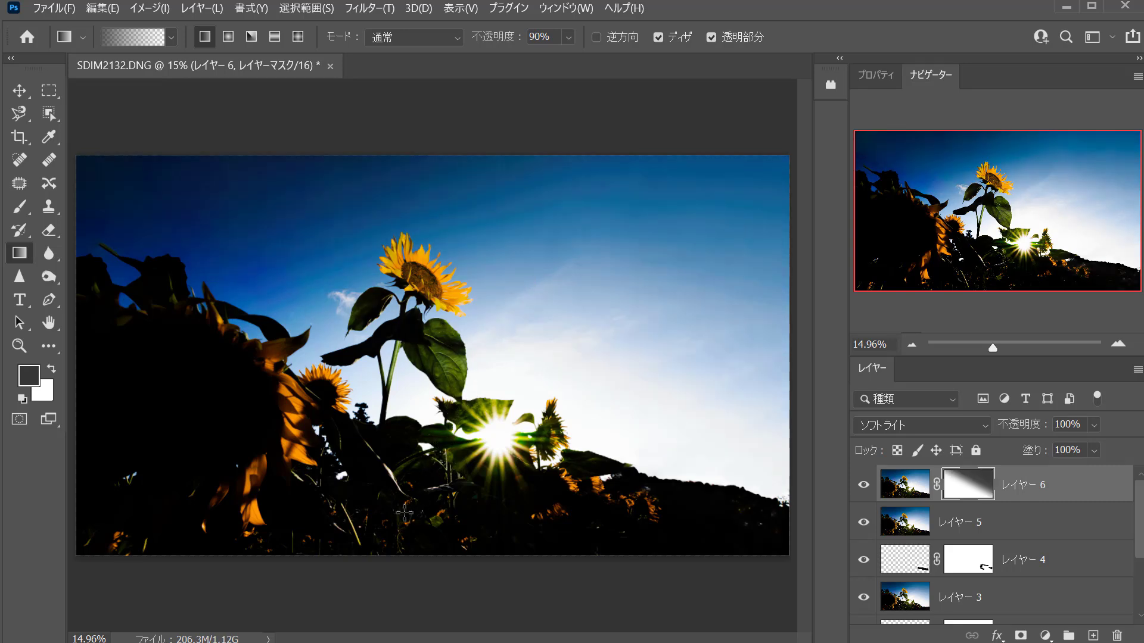
drag(476, 350, 462, 446)
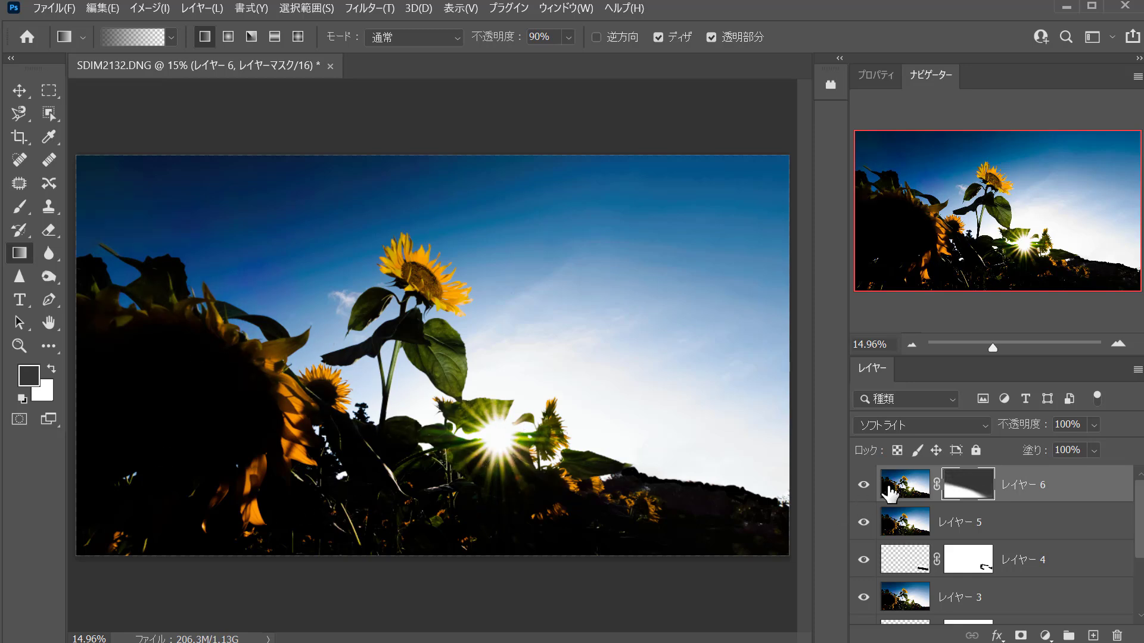
Compare the photo with and without the masked Soft Light layer by toggling its visibility, and view the whole image
click(862, 486)
click(862, 488)
click(862, 487)
click(862, 487)
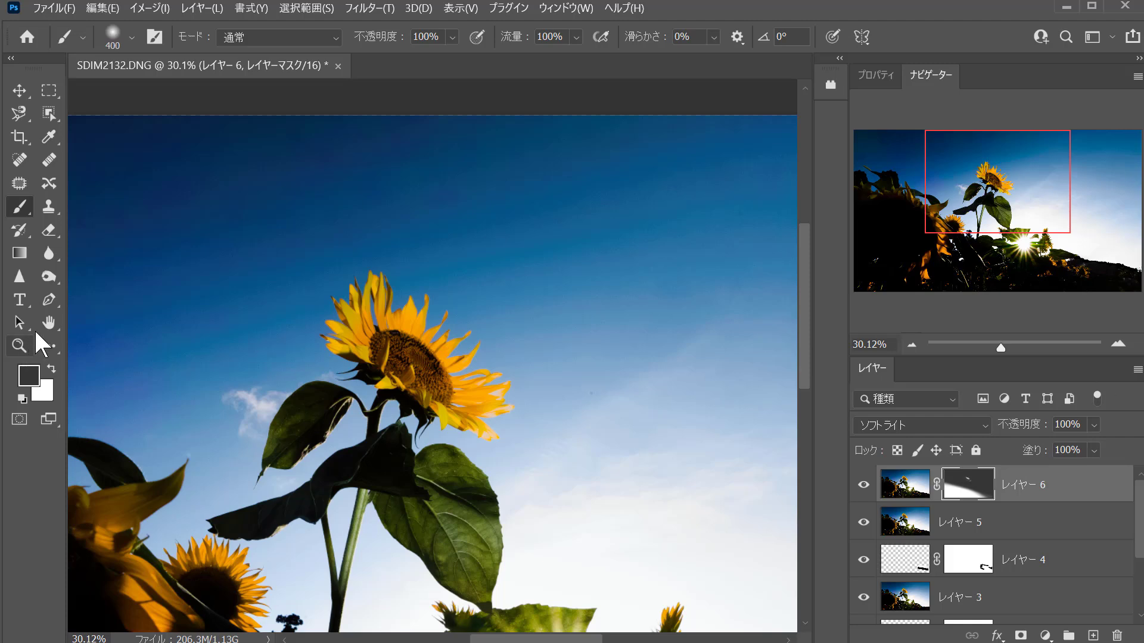
double_click(48, 324)
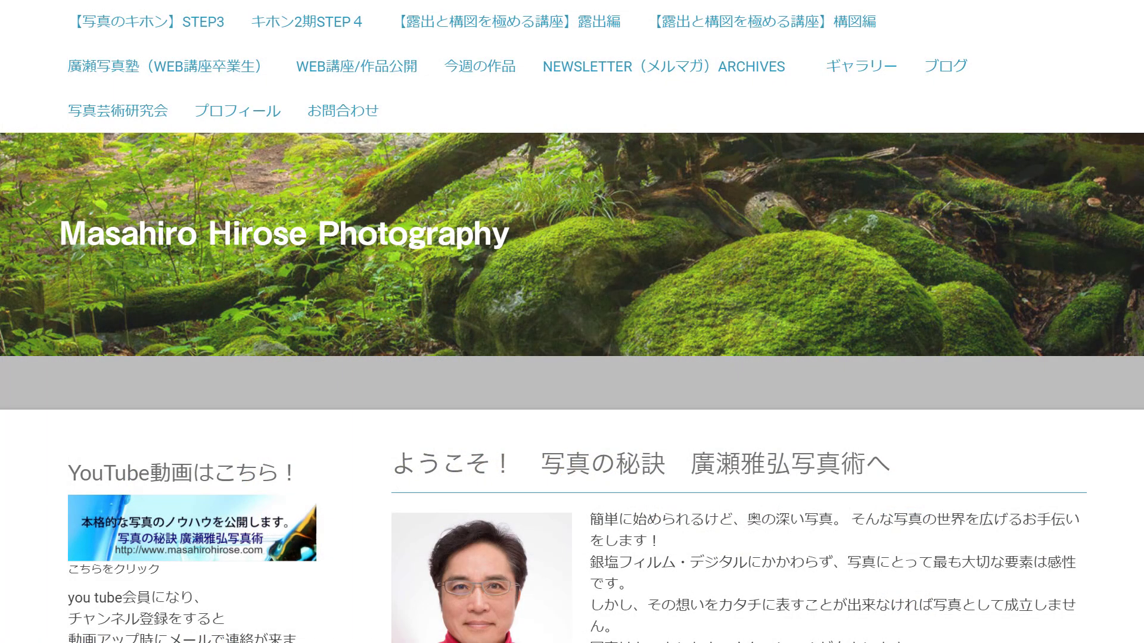
scroll(572, 322, down, 10)
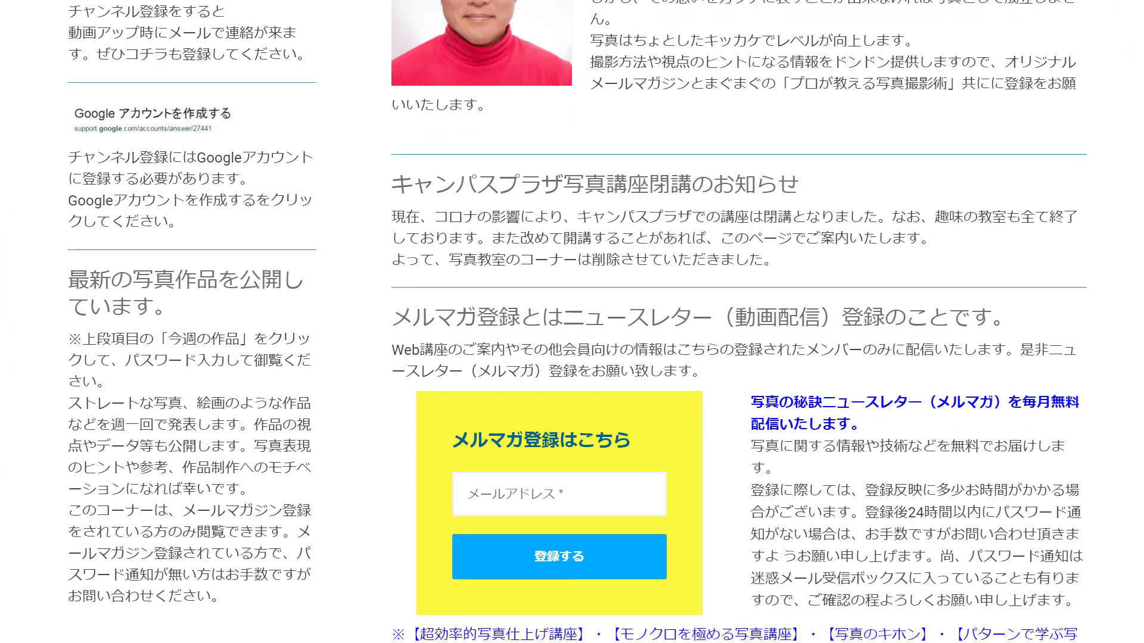
scroll(572, 321, down, 1)
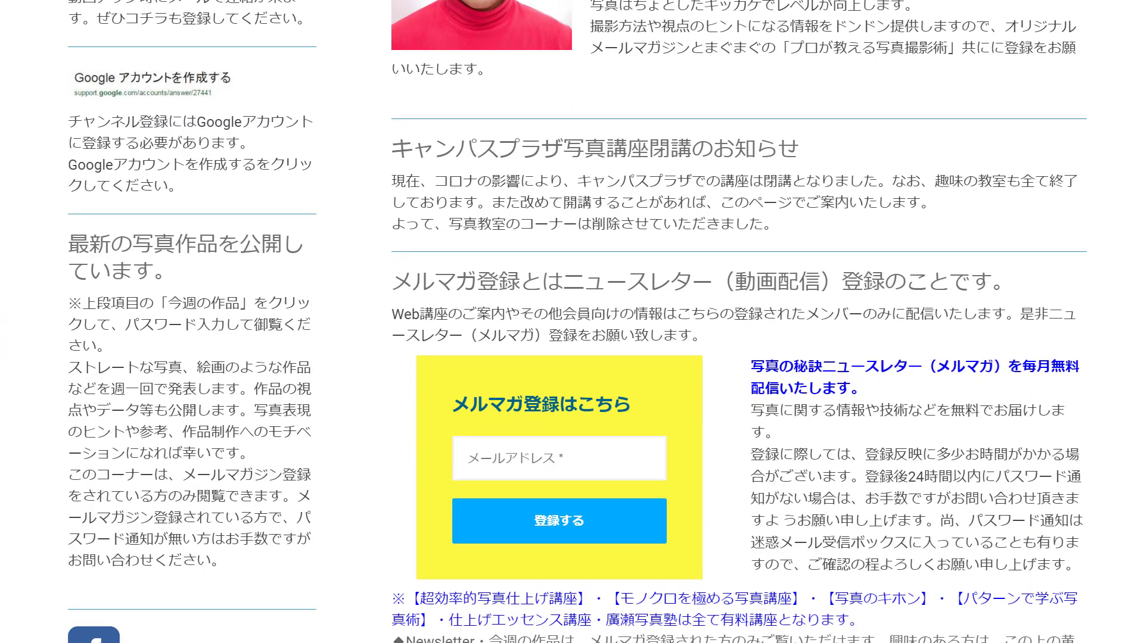